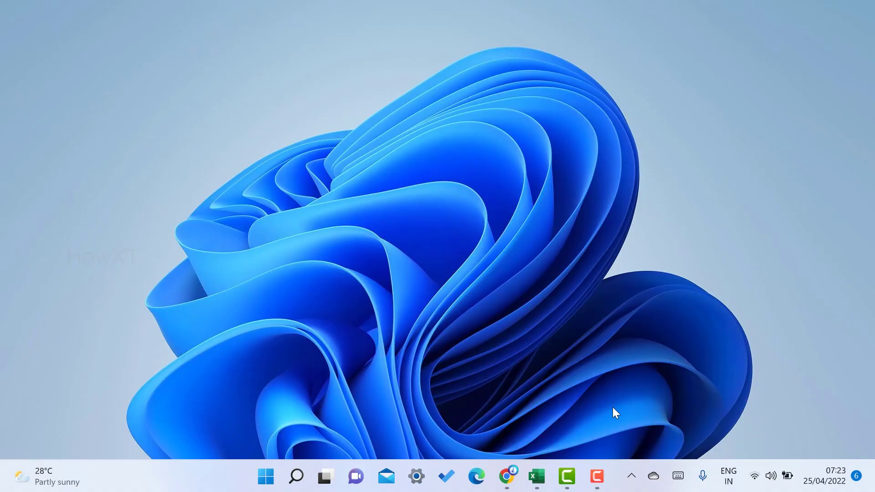
- Bring the file_example_XLSX_5000 workbook window up from the taskbar
left_click(537, 476)
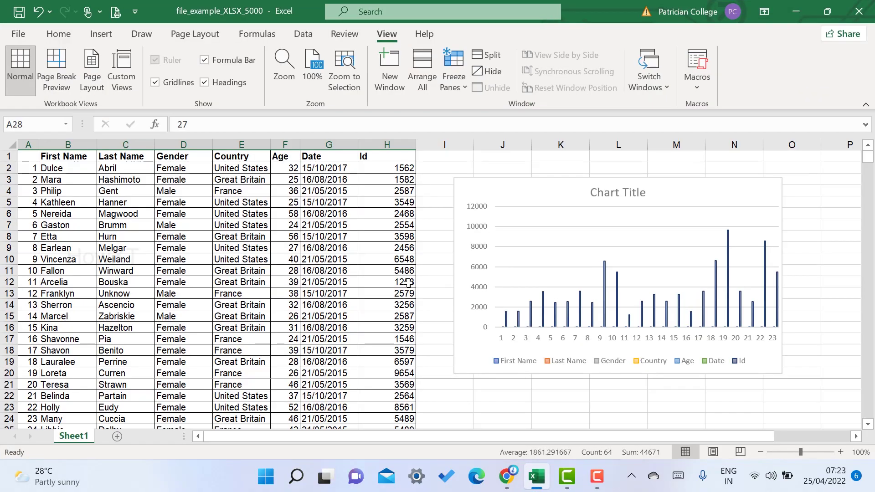
scroll(204, 216, "down", 14)
scroll(255, 331, "up", 5)
scroll(261, 334, "up", 9)
left_click(226, 263)
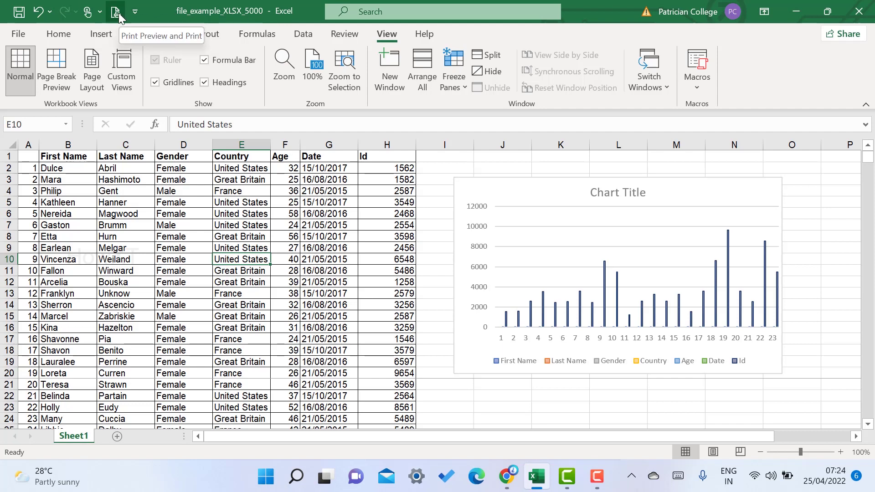
- Remove and re-add the Print Preview and Print shortcut on the Quick Access Toolbar
left_click(134, 12)
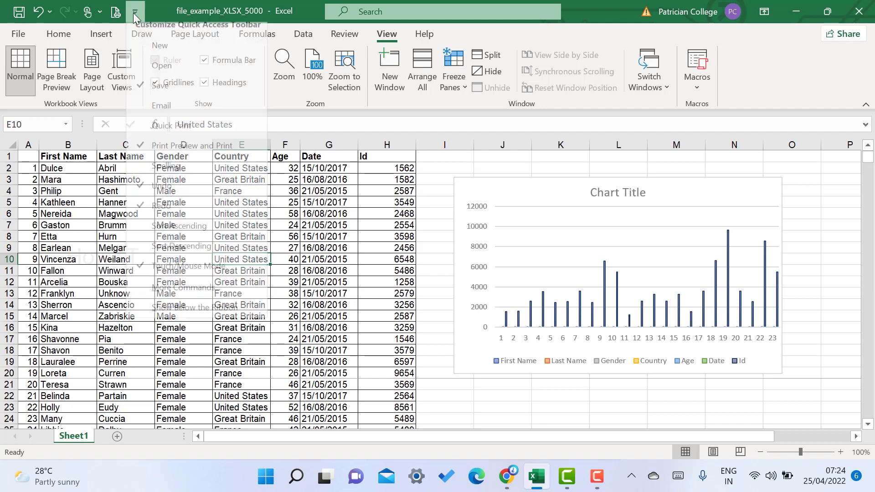
left_click(162, 154)
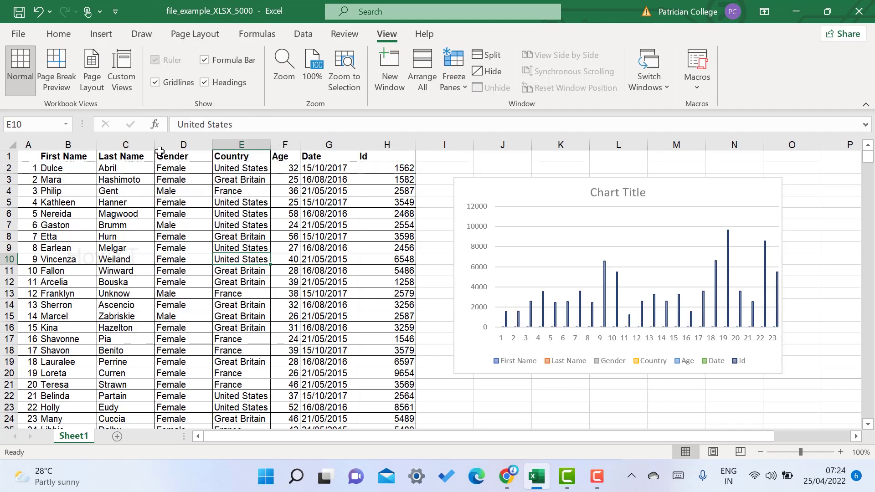
left_click(116, 13)
left_click(162, 150)
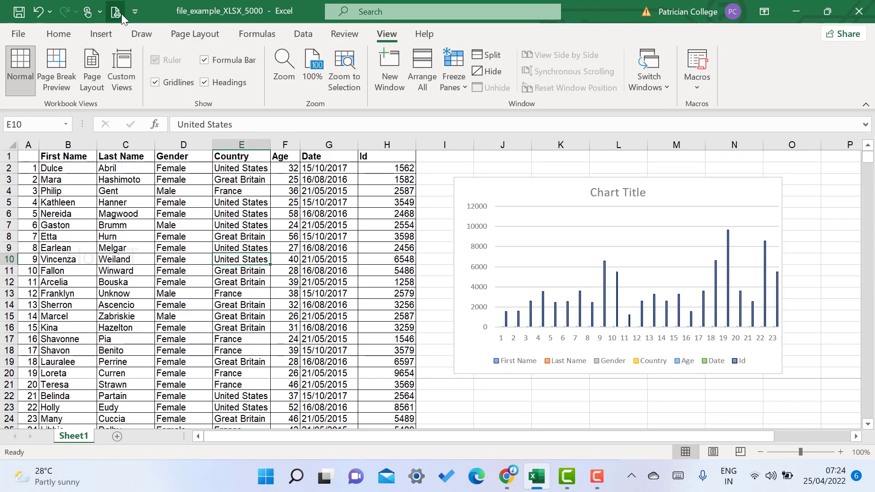
- Switch the print range to Print Active Sheets and return to Sheet1
left_click(119, 12)
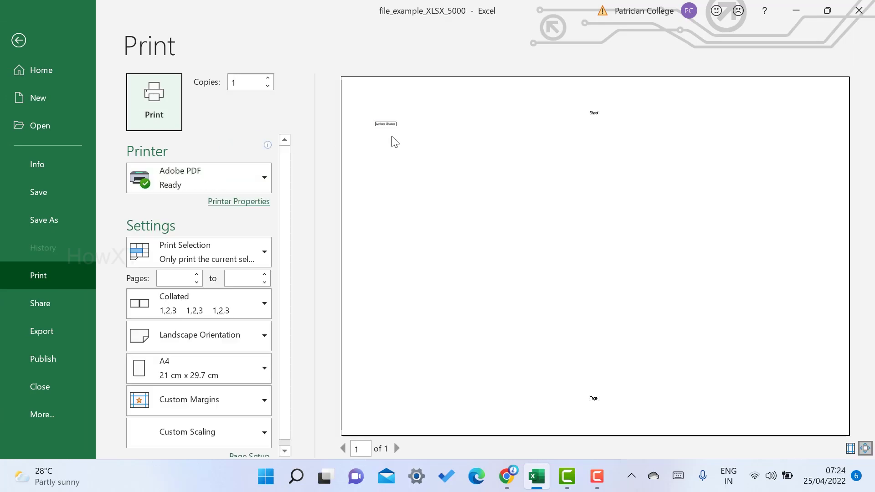
left_click(232, 246)
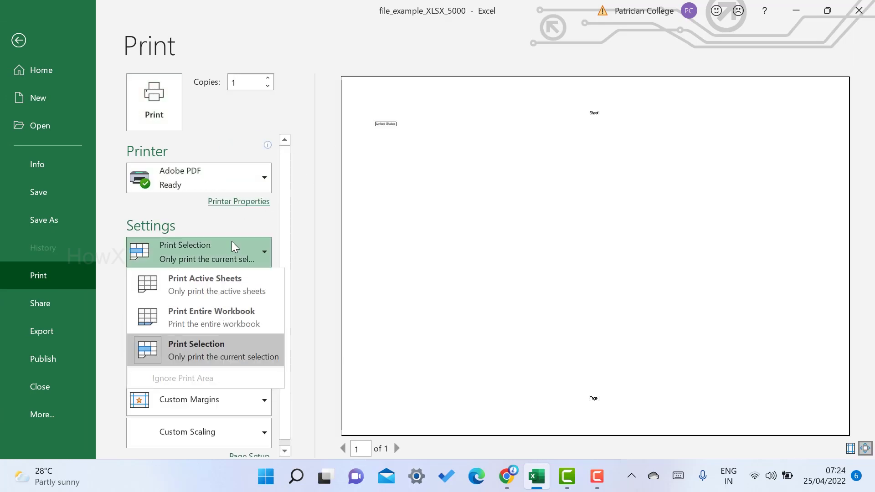
left_click(206, 279)
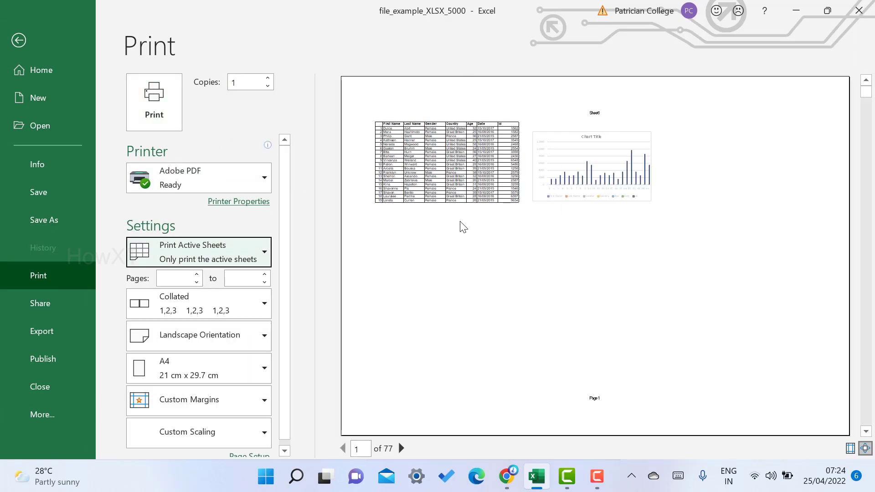
left_click(18, 40)
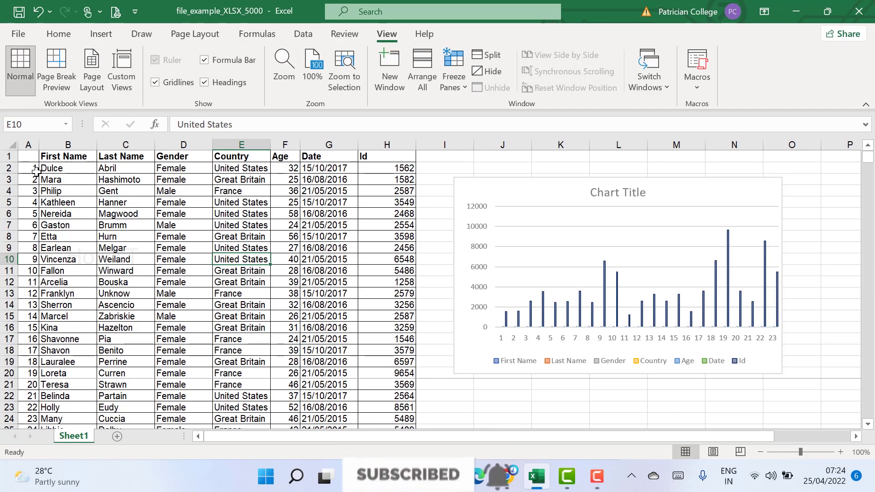
- Select A1:H19 and set Print Selection so the preview shows just that table on 1 page
left_click_drag(29, 159, 388, 366)
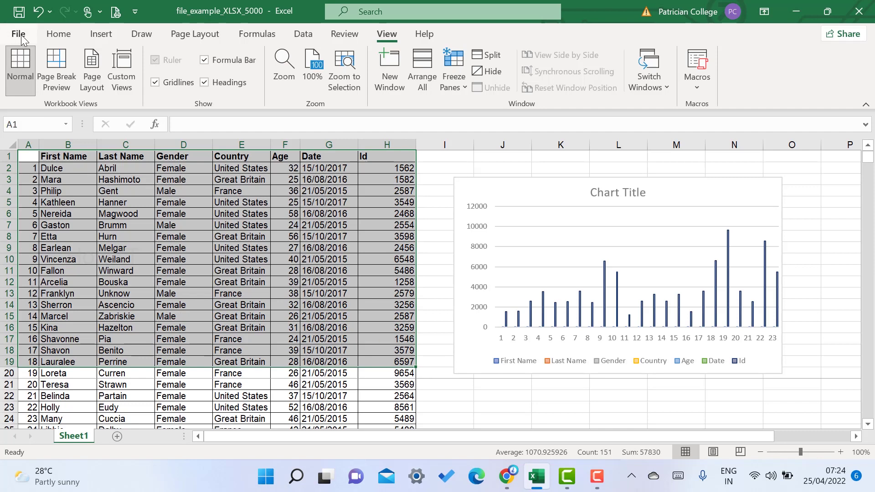
left_click(20, 34)
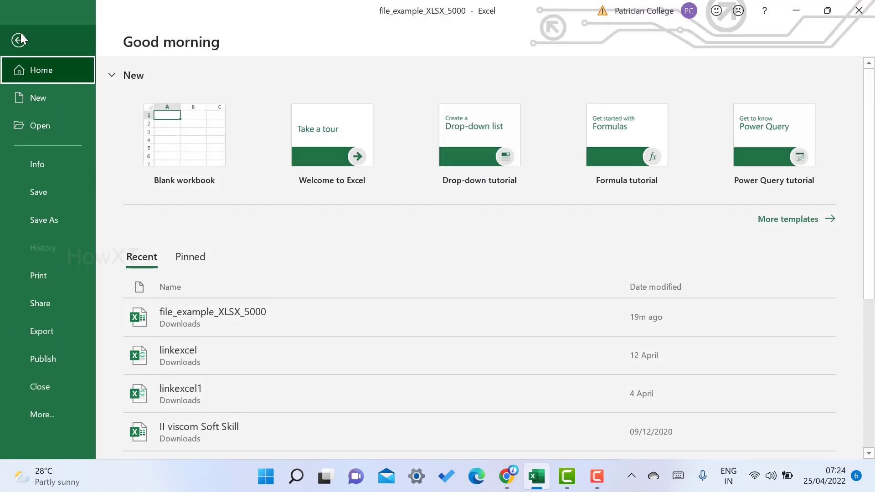
left_click(48, 276)
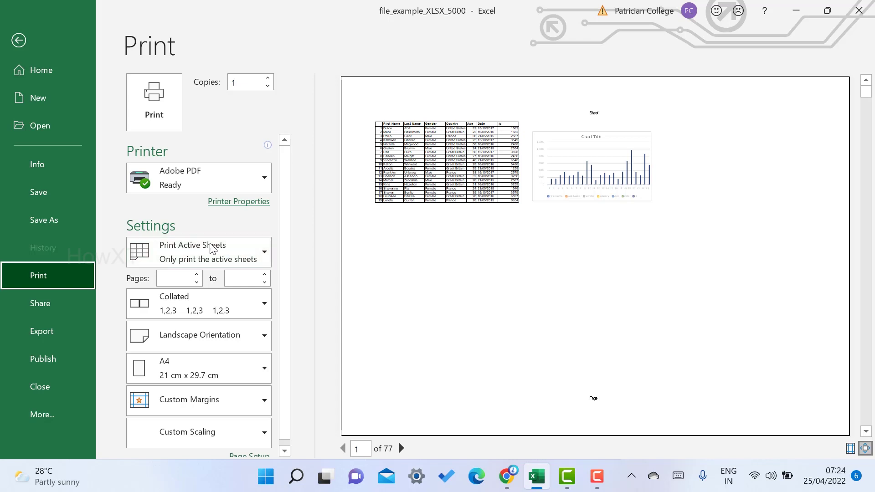
left_click(225, 248)
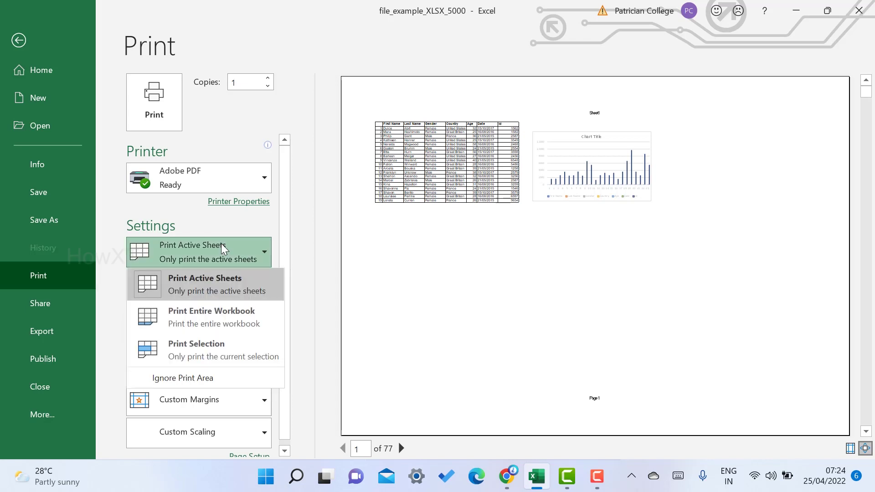
left_click(164, 355)
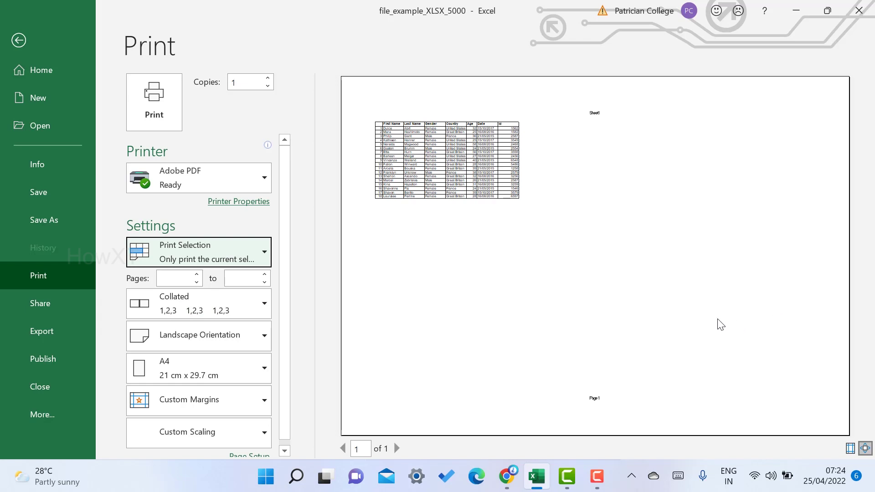
- Try portrait, then settle on Landscape Orientation for the A4 selection printout
left_click(190, 335)
left_click(196, 371)
left_click(215, 335)
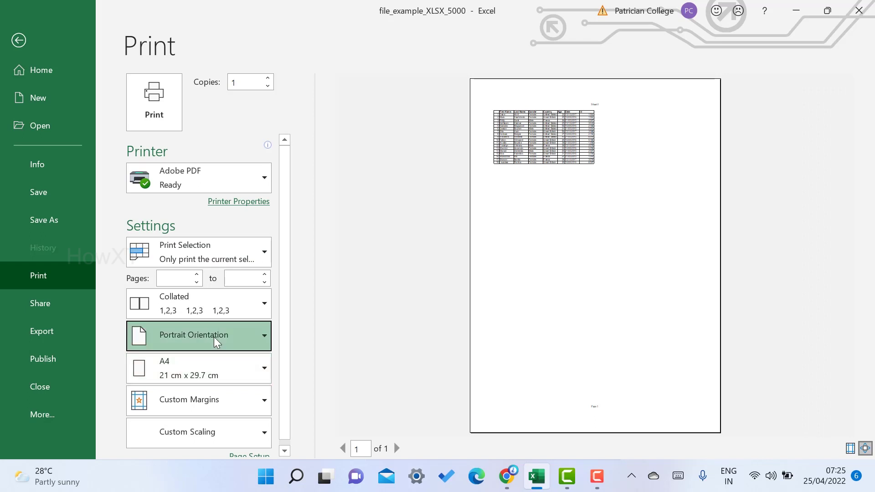
left_click(198, 398)
left_click(214, 336)
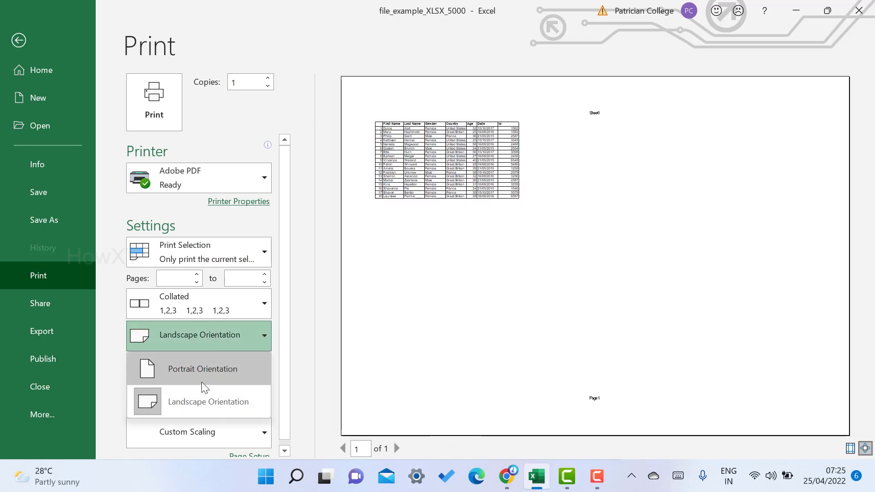
left_click(212, 338)
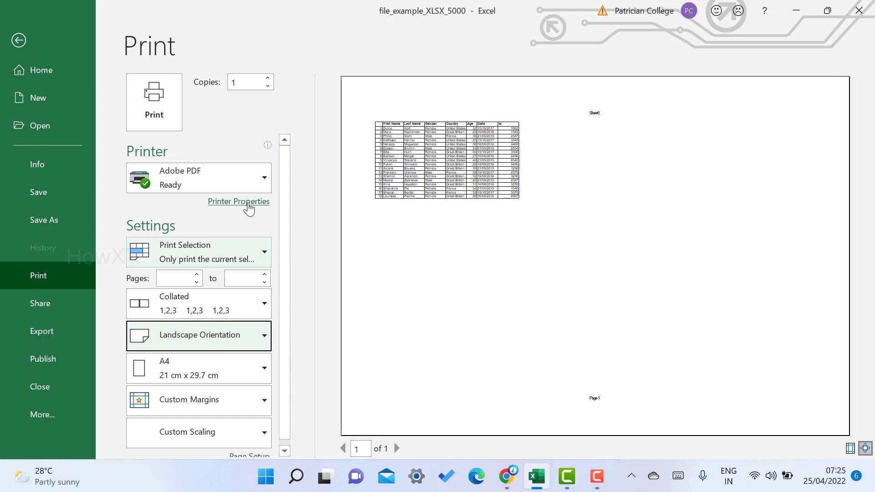
left_click(267, 202)
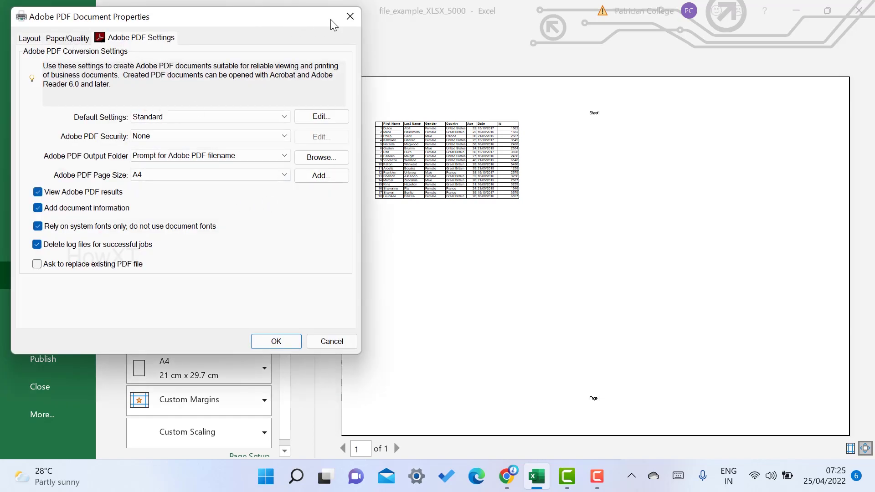
left_click(351, 15)
mouse_move(182, 172)
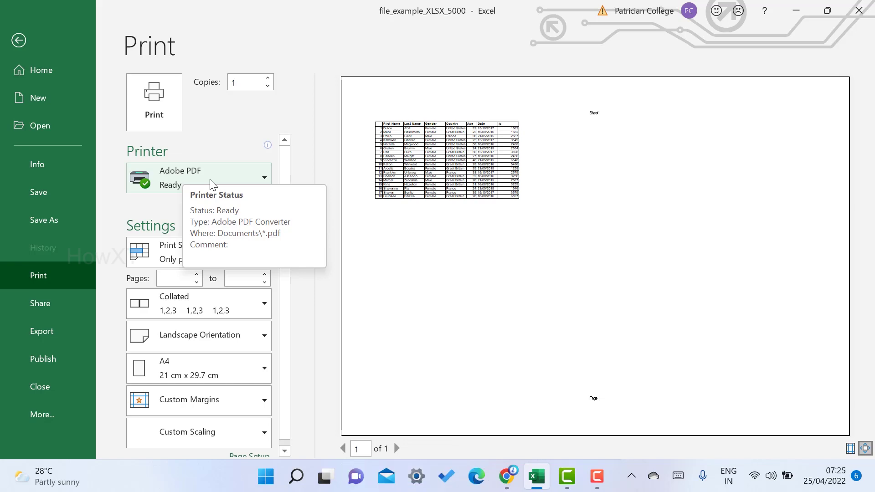
- Select the Country and Age cells E2:F19 and preview printing that selection
left_click(201, 256)
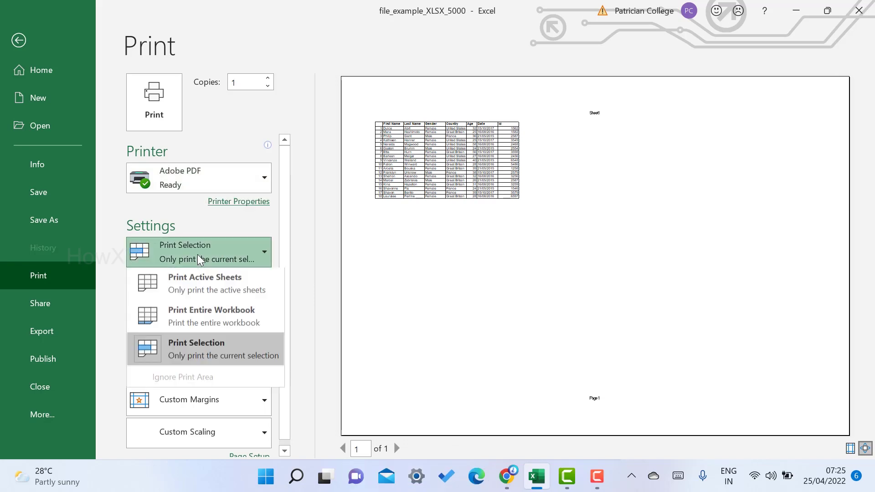
left_click(200, 256)
left_click(19, 40)
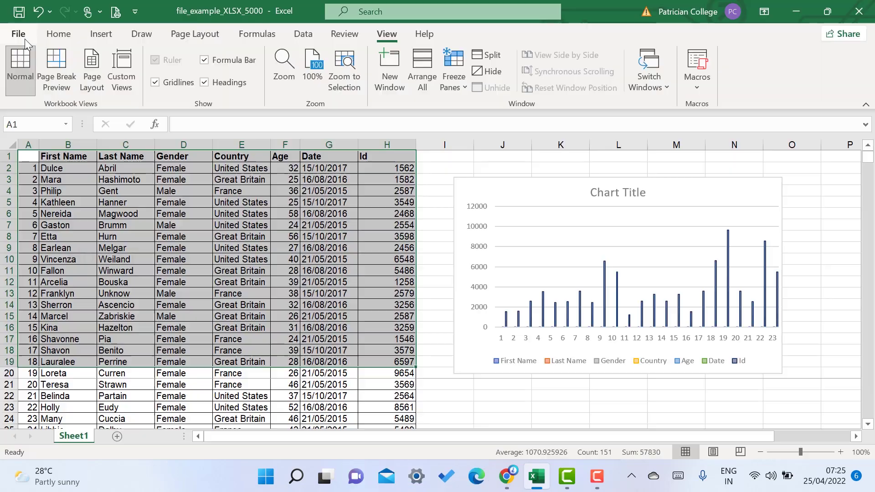
left_click(316, 324)
left_click_drag(234, 168, 277, 363)
left_click(18, 36)
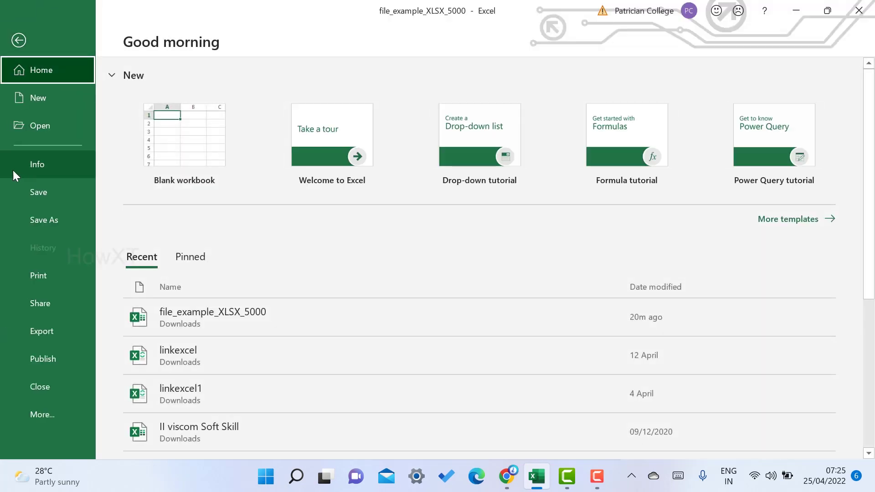
left_click(48, 279)
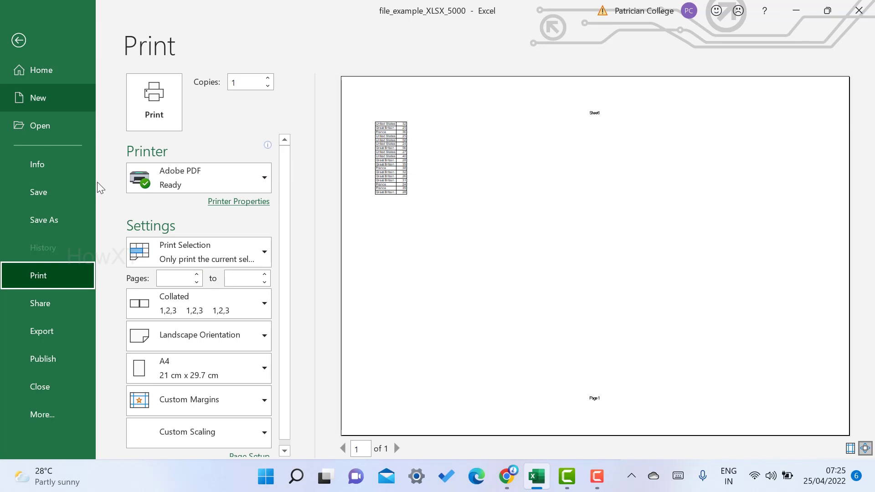
- Set Print Entire Workbook and page through the preview to page 4 of 77
left_click(209, 256)
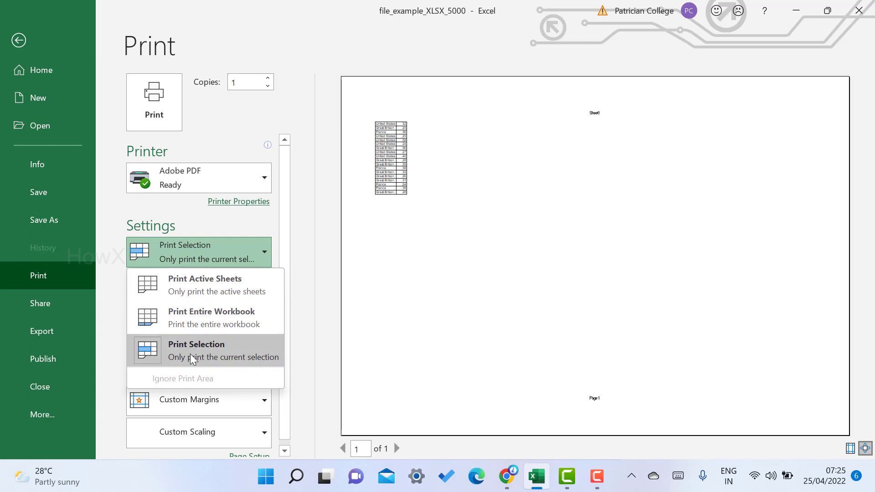
left_click(206, 325)
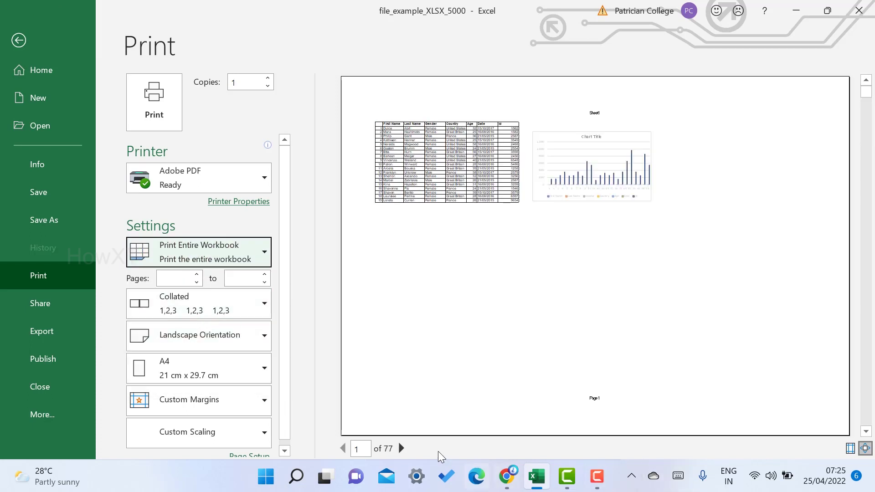
left_click(400, 448)
left_click(401, 448)
left_click(401, 448)
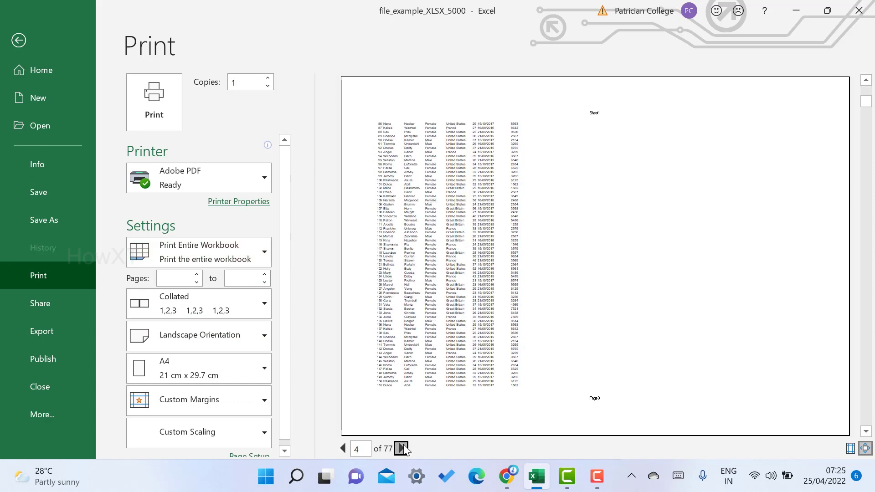
- Switch back to Print Active Sheets and exit to the worksheet
left_click(229, 254)
left_click(196, 291)
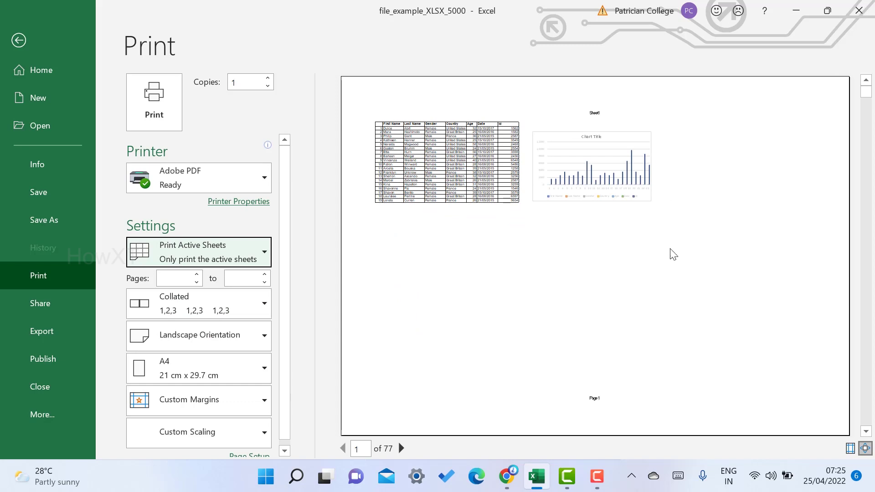
key("Escape")
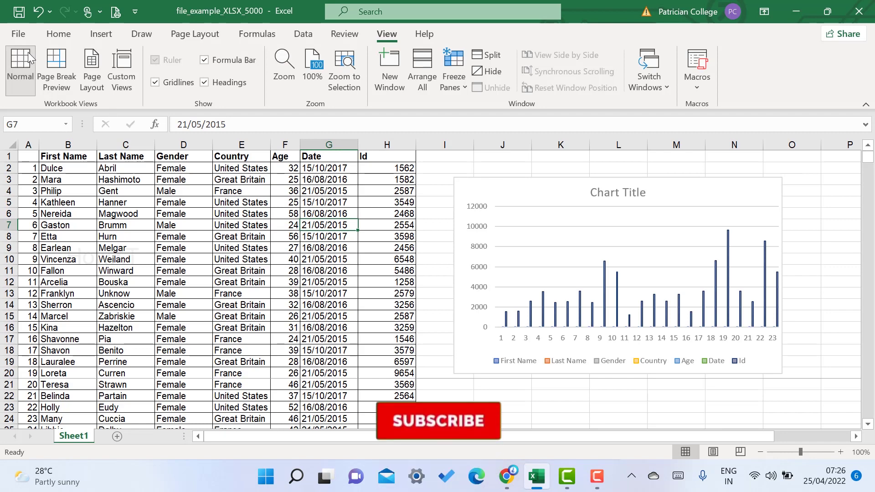
- Select the bar chart, preview it as Print Selected Chart on landscape A4, then return
left_click(59, 34)
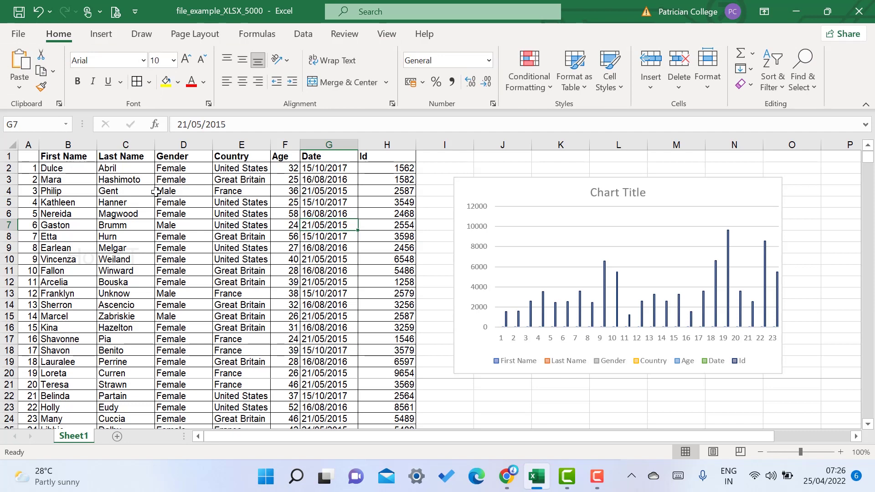
left_click_drag(50, 159, 638, 319)
left_click(477, 222)
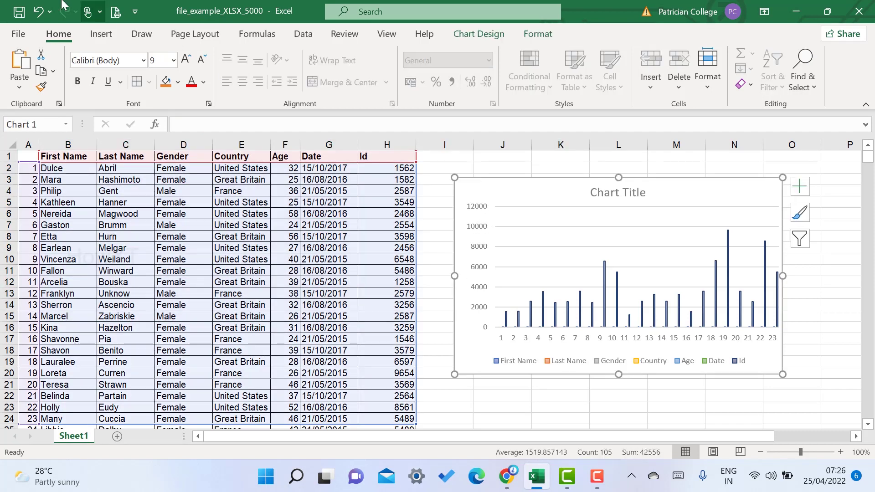
left_click(18, 34)
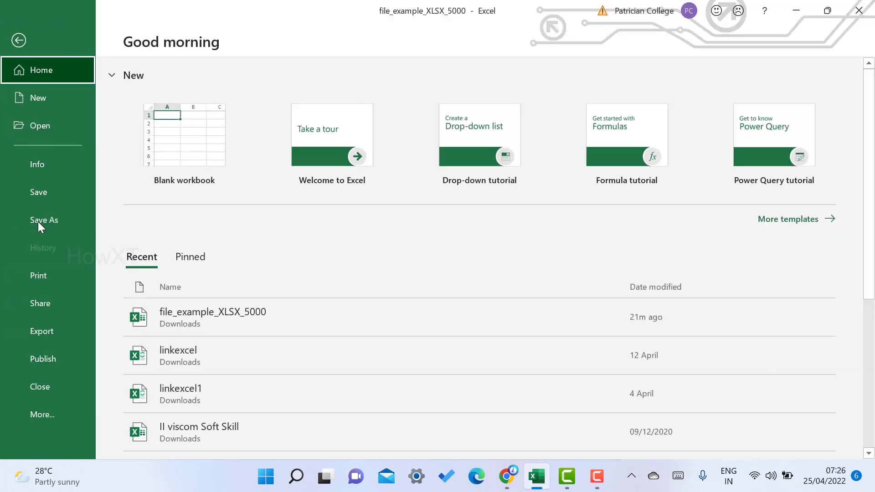
left_click(49, 275)
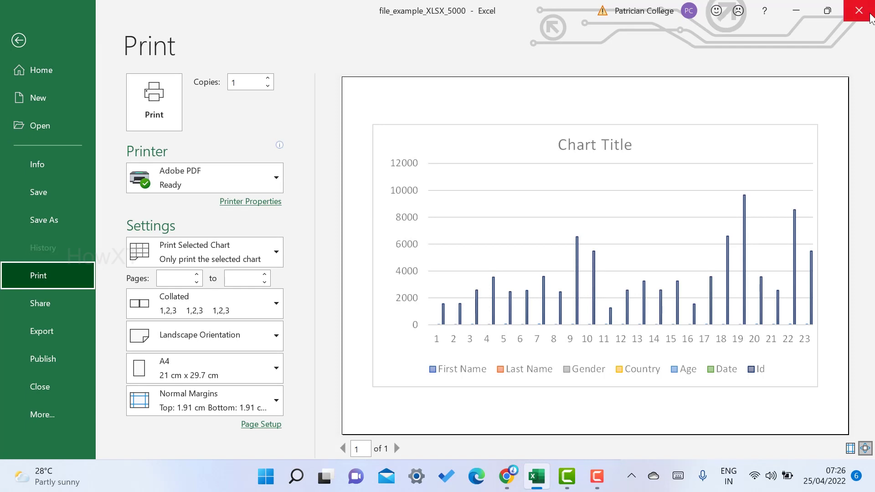
left_click(18, 40)
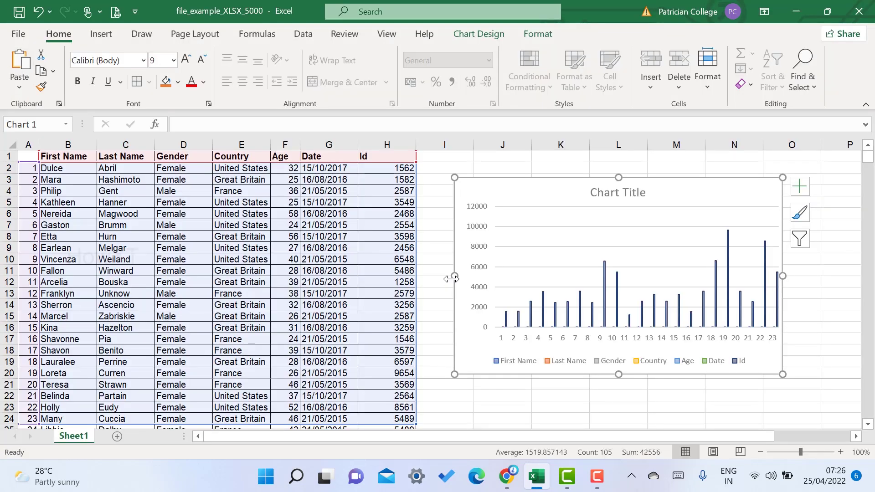